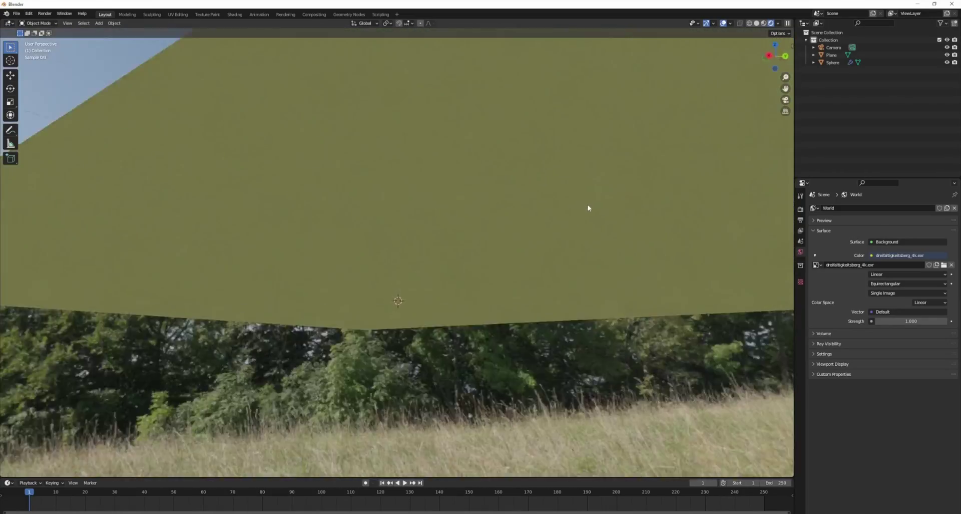
Step: Set the sphere material's metallic to 0.523, its roughness to 0.070 and its base color to a dark grey
scroll(427, 200, "down", 3)
middle_click_drag(423, 199, 538, 206)
scroll(415, 294, "up", 5)
scroll(415, 294, "up", 4)
middle_click_drag(446, 286, 398, 257)
left_click(404, 289)
left_click(801, 343)
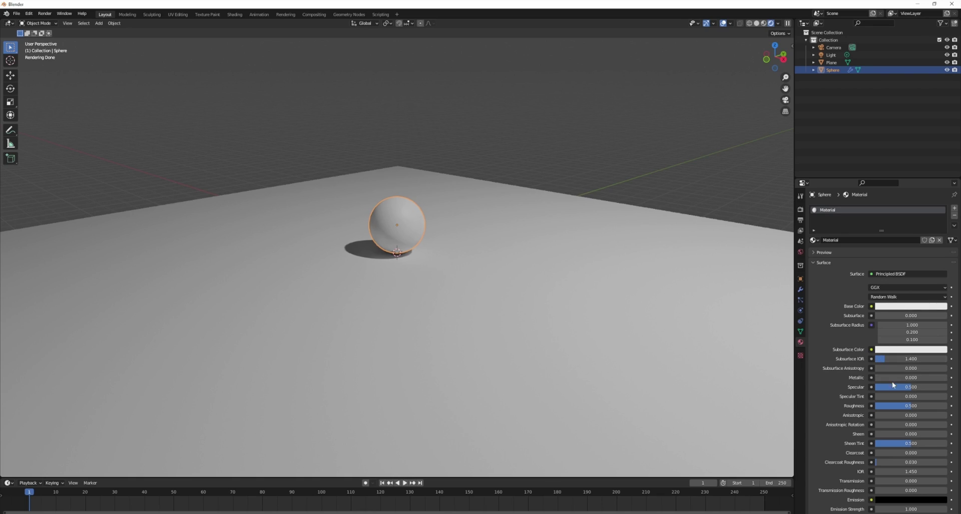
left_click_drag(886, 378, 891, 406)
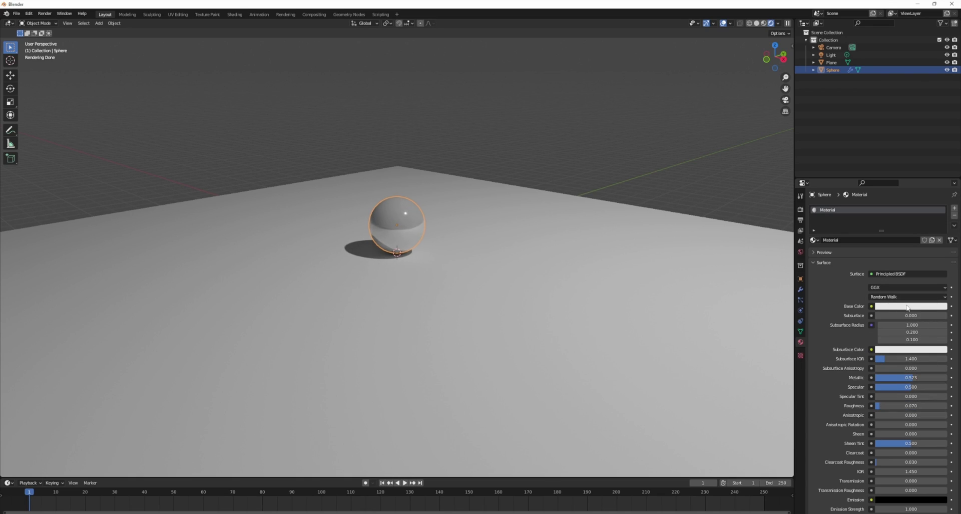
left_click(922, 306)
left_click_drag(941, 202, 941, 238)
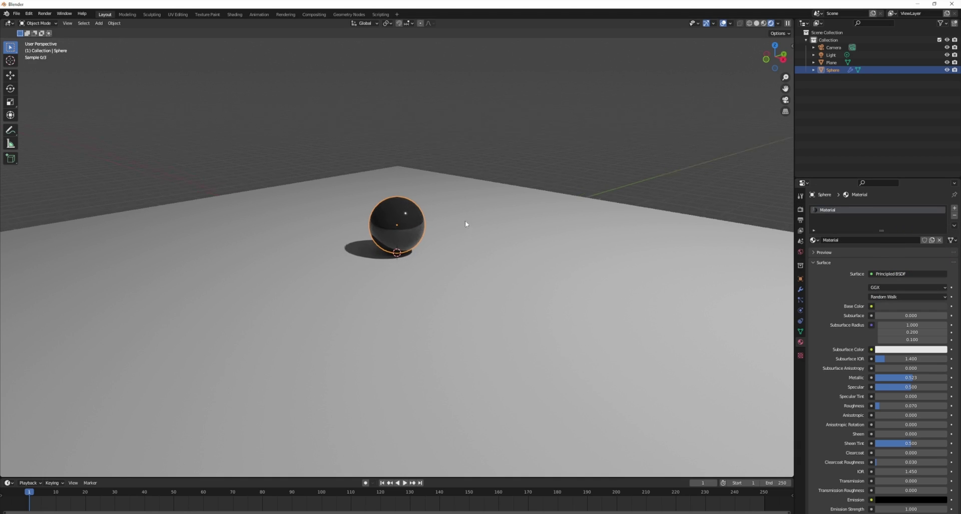
Step: Delete the light from the scene
scroll(436, 146, "down", 6)
left_click(430, 144)
key("x")
left_click(435, 144)
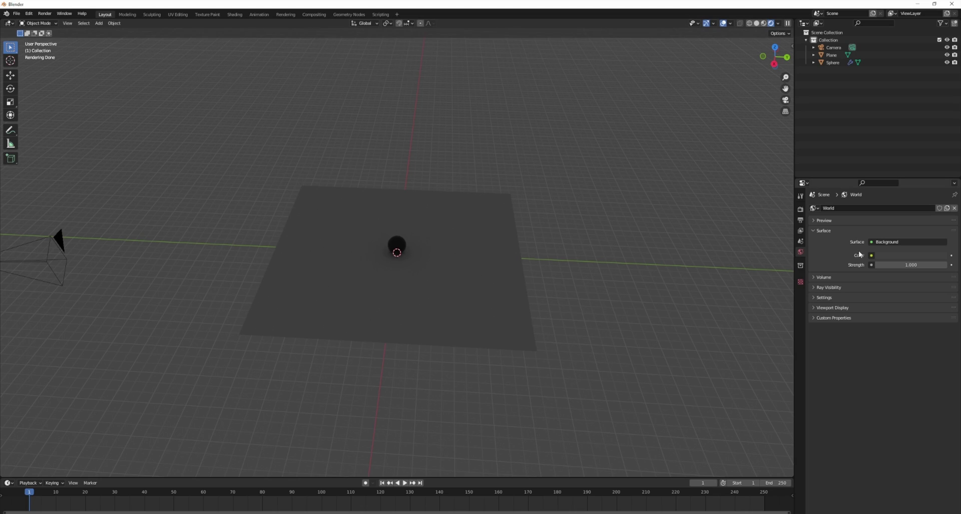
Step: Assign an Environment Texture to the world background color and open the file browser for its image
left_click(800, 210)
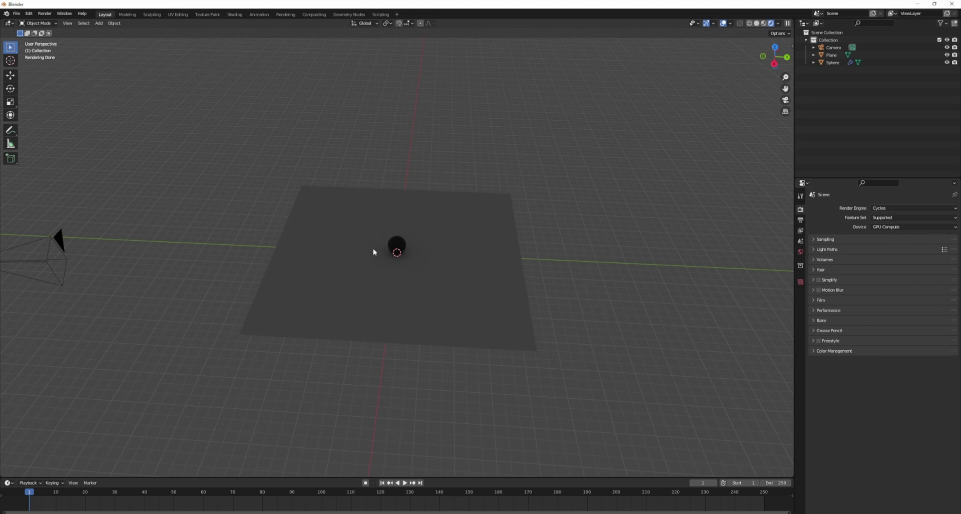
scroll(356, 249, "up", 3)
middle_click_drag(379, 245, 475, 265)
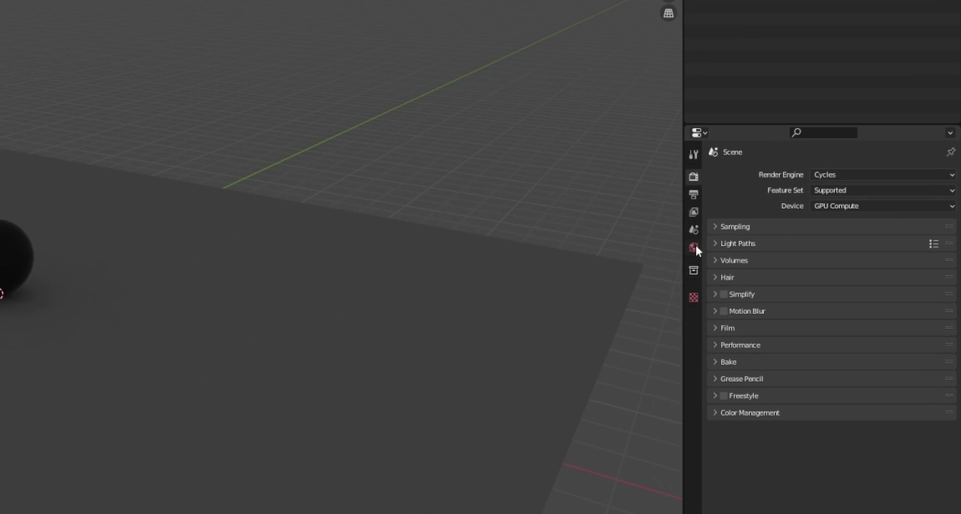
left_click(694, 247)
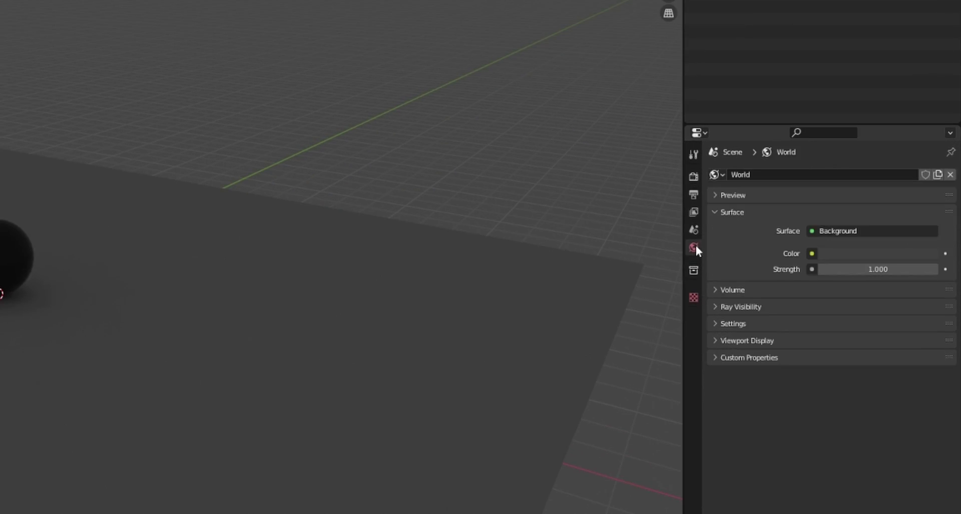
left_click(809, 253)
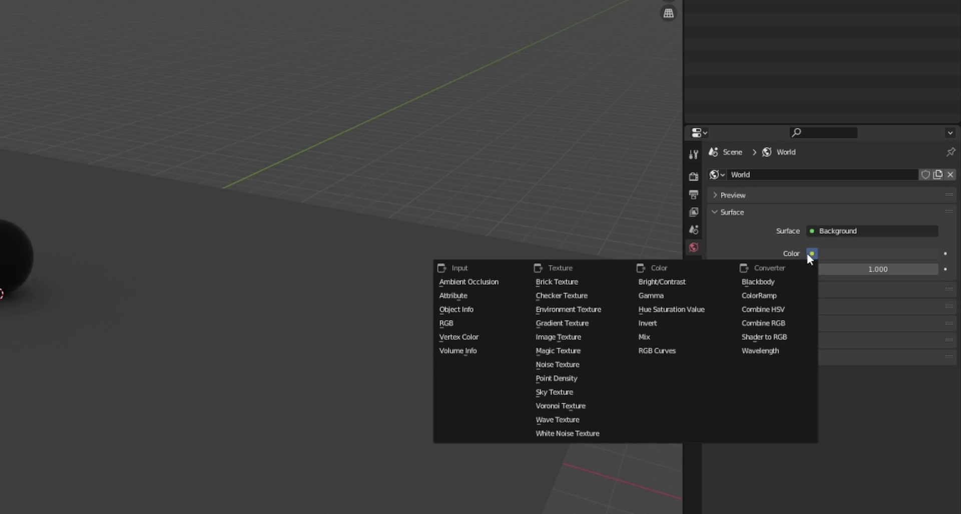
left_click(564, 309)
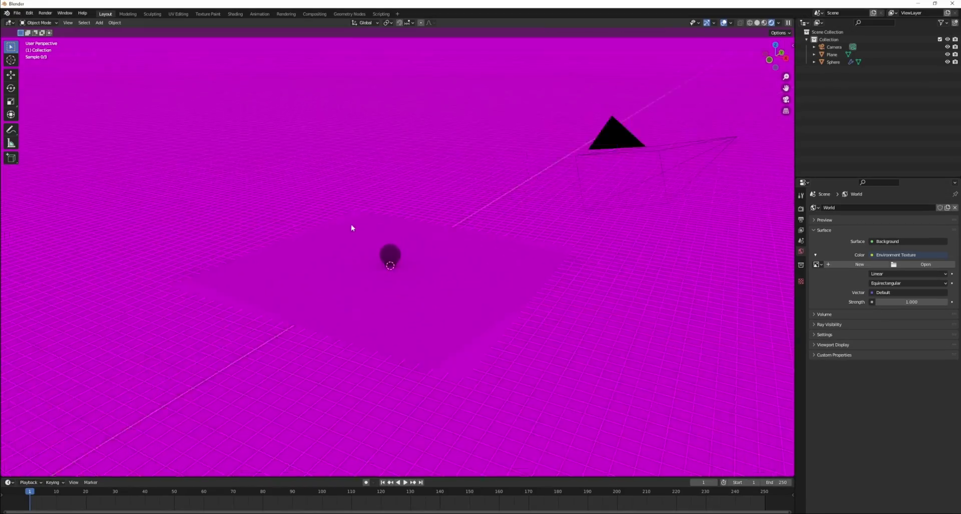
middle_click_drag(355, 225, 397, 242)
scroll(441, 263, "up", 3)
middle_click_drag(442, 266, 394, 253)
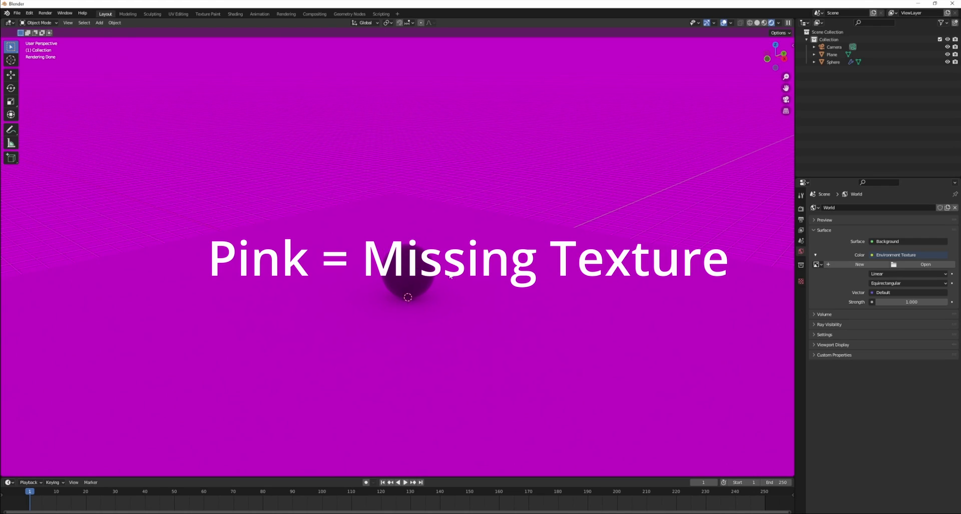
left_click(909, 265)
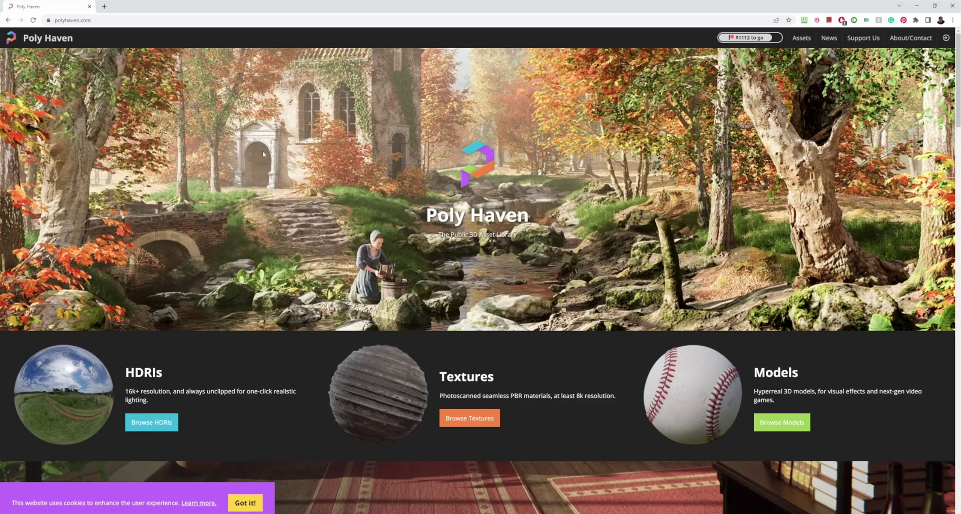
Step: Switch to Poly Haven in the web browser and download the Dreifaltigkeitsberg HDRI as a 4K EXR
scroll(267, 155, "down", 3)
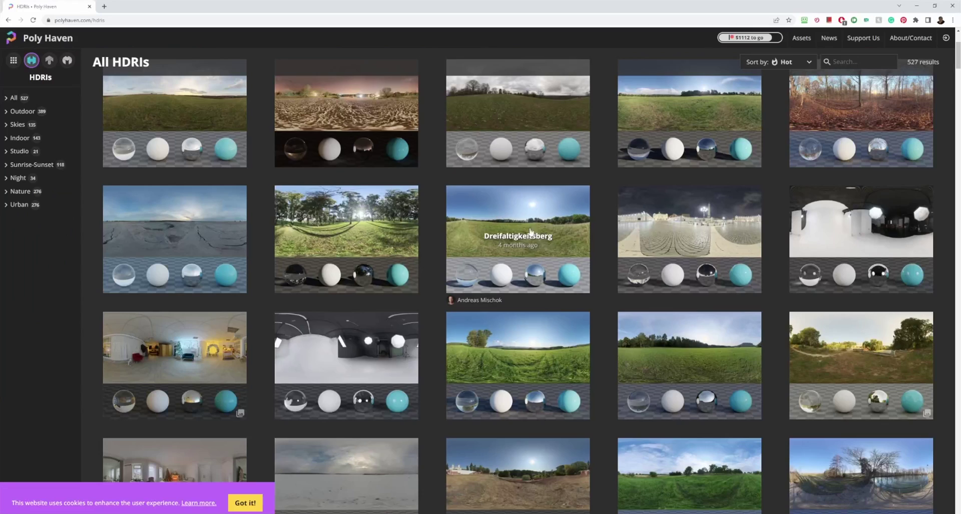
scroll(543, 210, "down", 2)
left_click(551, 173)
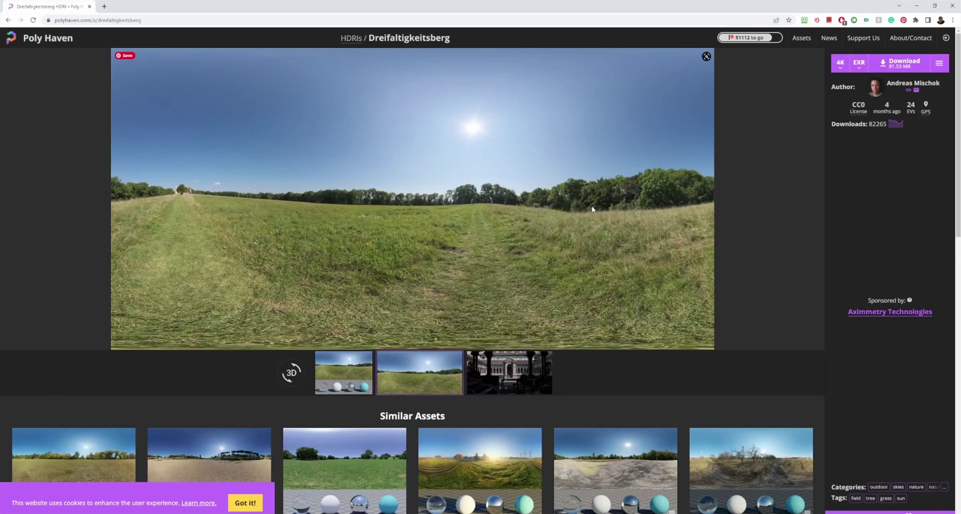
left_click(859, 71)
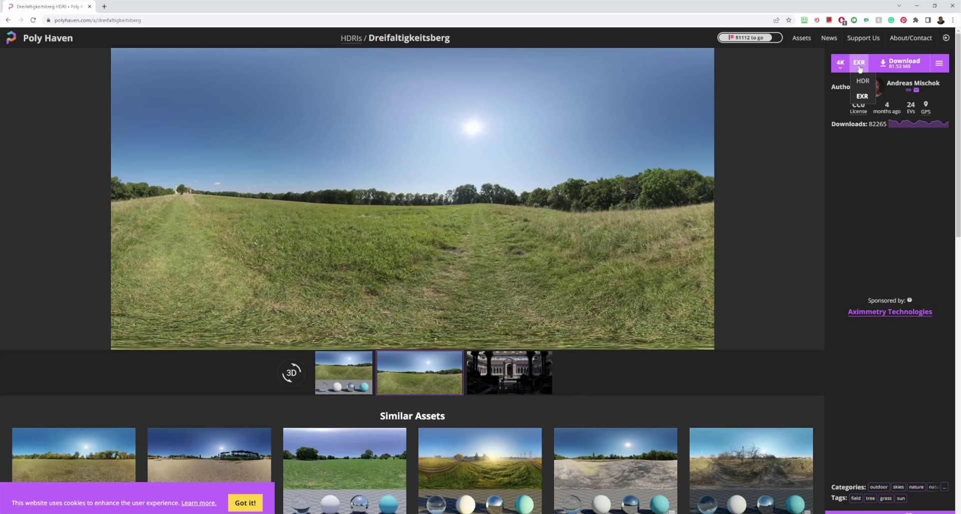
left_click(841, 70)
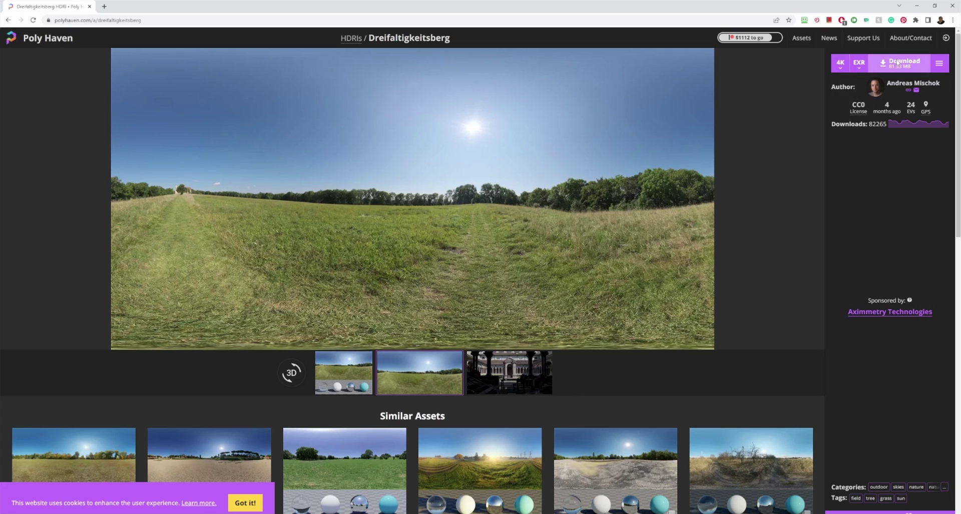
left_click(900, 62)
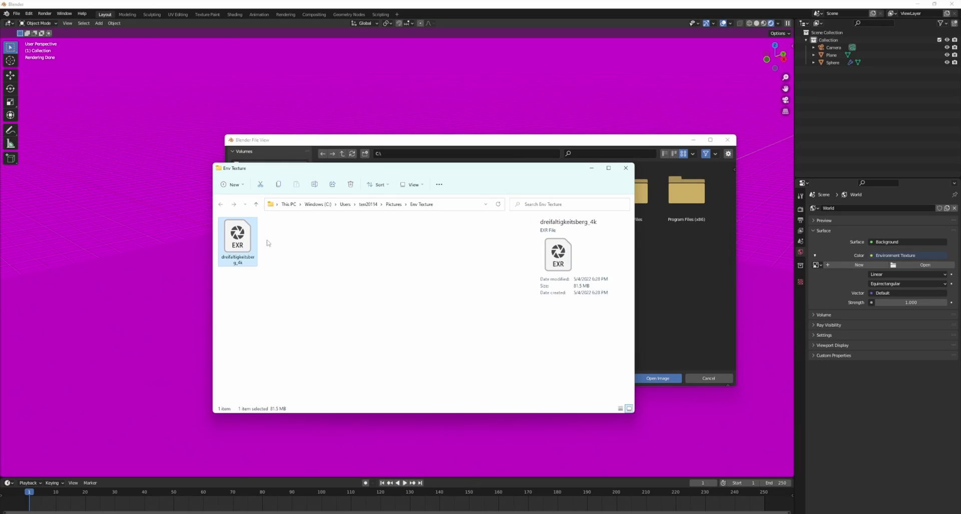
Step: Load dreifaltigkeitsberg_4k.exr from the Env Texture folder into Blender as the world's environment image
left_click_drag(302, 297, 232, 224)
left_click(452, 208)
key("ctrl+c")
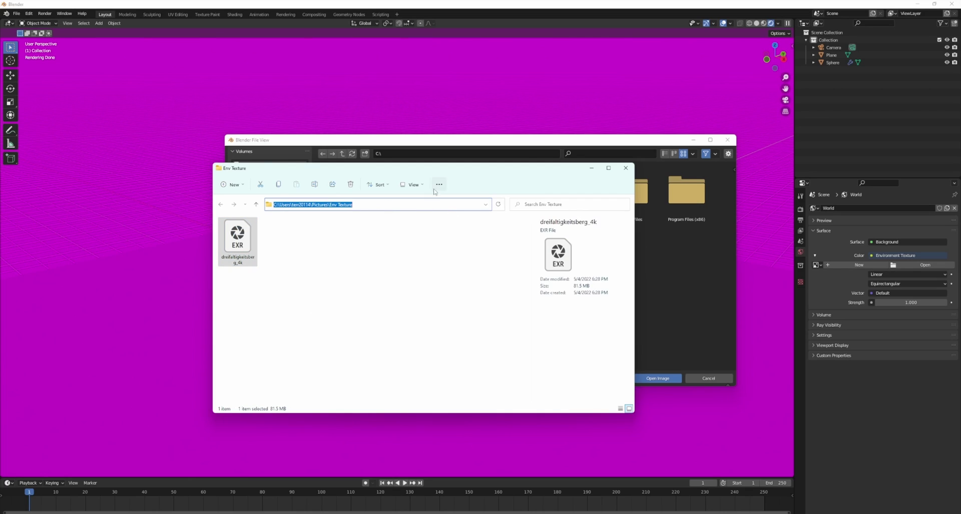
left_click_drag(442, 171, 347, 197)
left_click(410, 155)
key("ctrl+v")
key("Return")
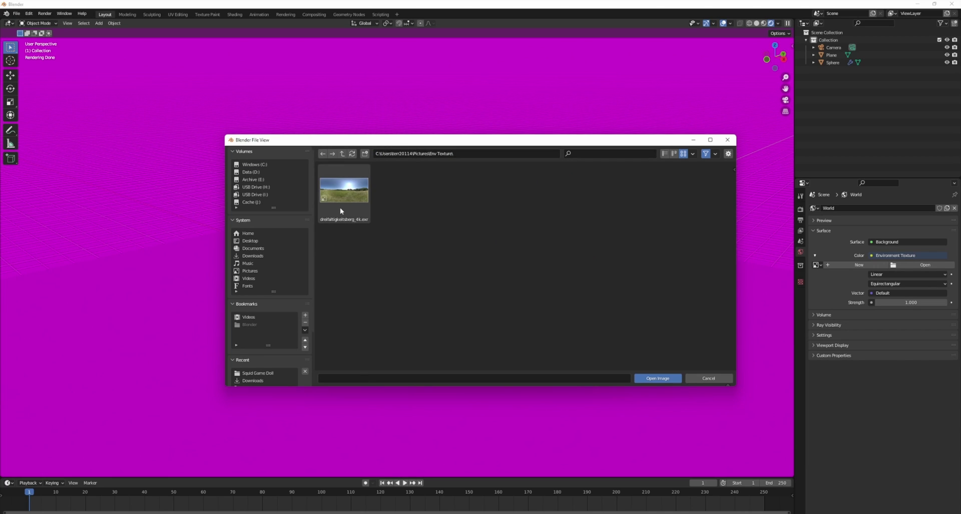
left_click(341, 206)
left_click(657, 378)
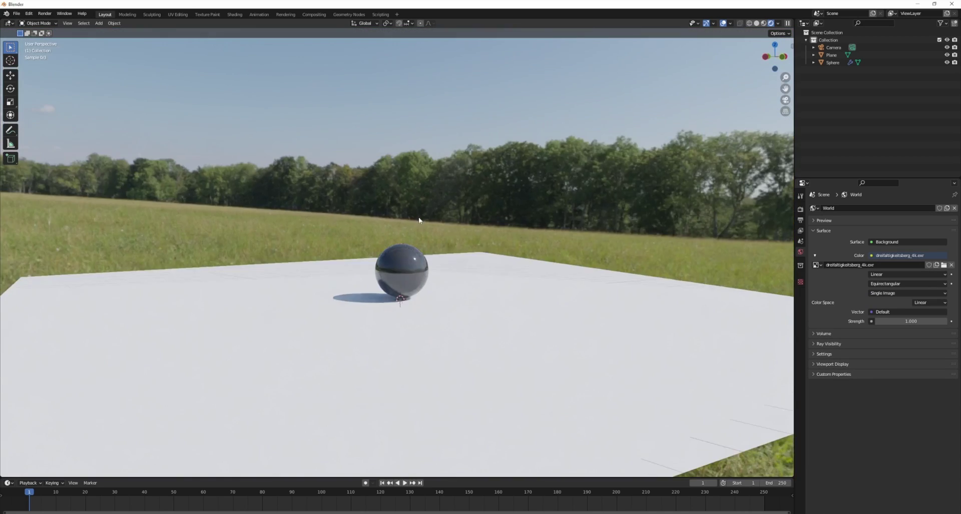
Step: Lower the roughness of the sphere's material to sharpen its reflections of the environment
middle_click_drag(303, 257, 591, 219)
scroll(591, 220, "down", 3)
middle_click_drag(401, 187, 543, 199)
scroll(410, 317, "up", 9)
middle_click_drag(454, 288, 394, 254)
left_click(396, 256)
left_click(801, 342)
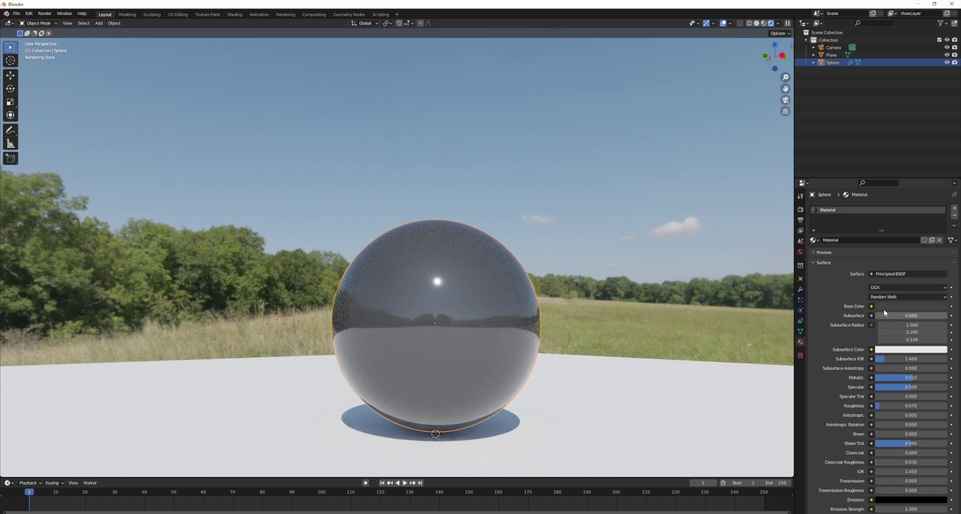
left_click_drag(898, 405, 876, 405)
Step: Make the ground plane a Shadow Catcher in its object visibility settings
middle_click_drag(466, 235, 392, 273)
left_click(458, 262)
left_click(801, 279)
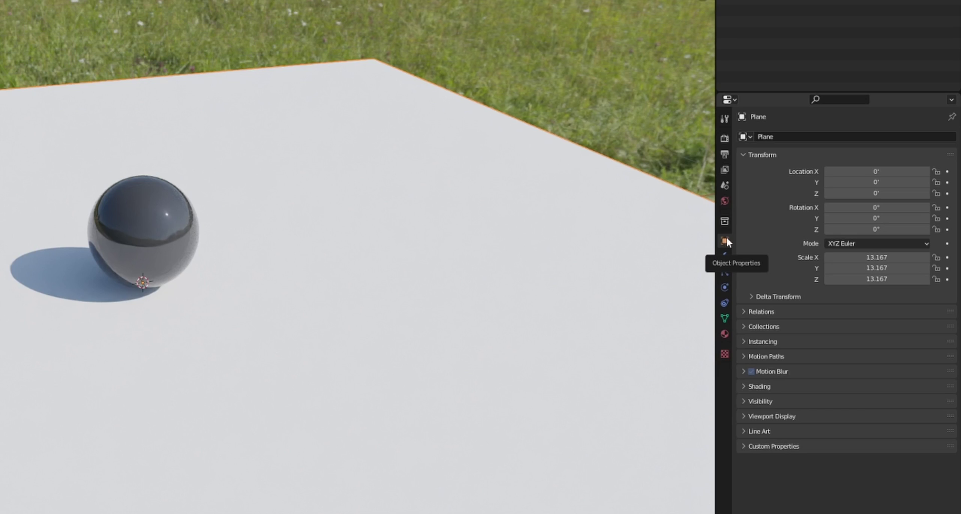
left_click(751, 402)
scroll(748, 403, "down", 3)
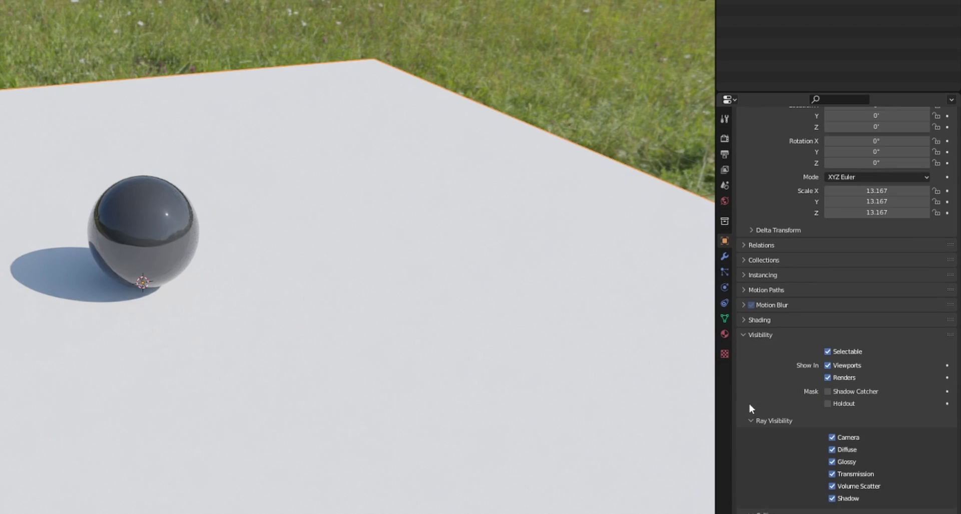
left_click(828, 390)
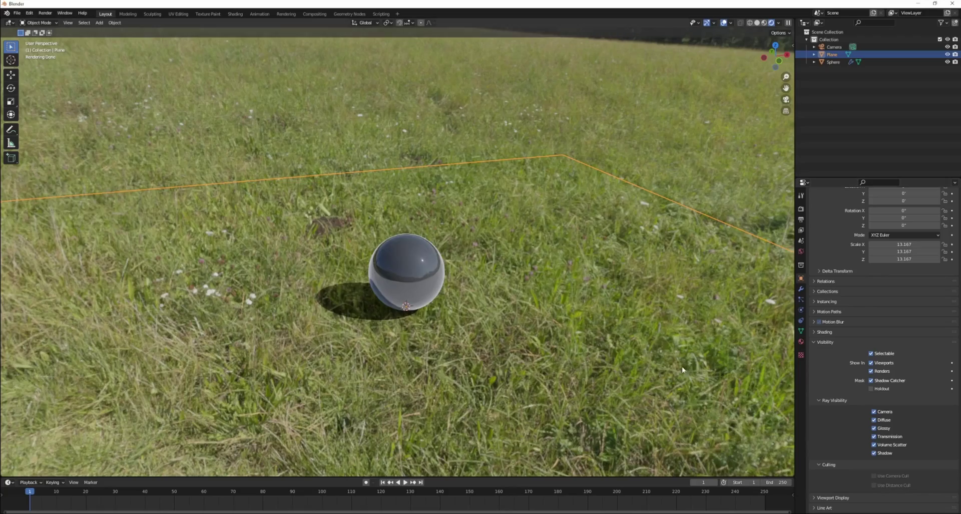
Step: Inspect the sphere's shadow and reflection on the background, and add a new material to the ground plane
middle_click_drag(682, 365, 478, 302)
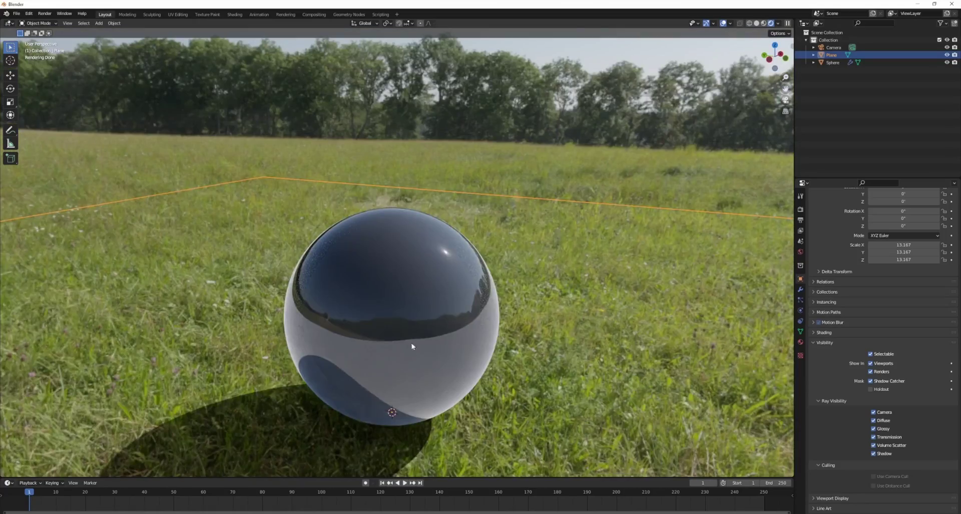
middle_click_drag(412, 345, 342, 338)
scroll(344, 338, "down", 3)
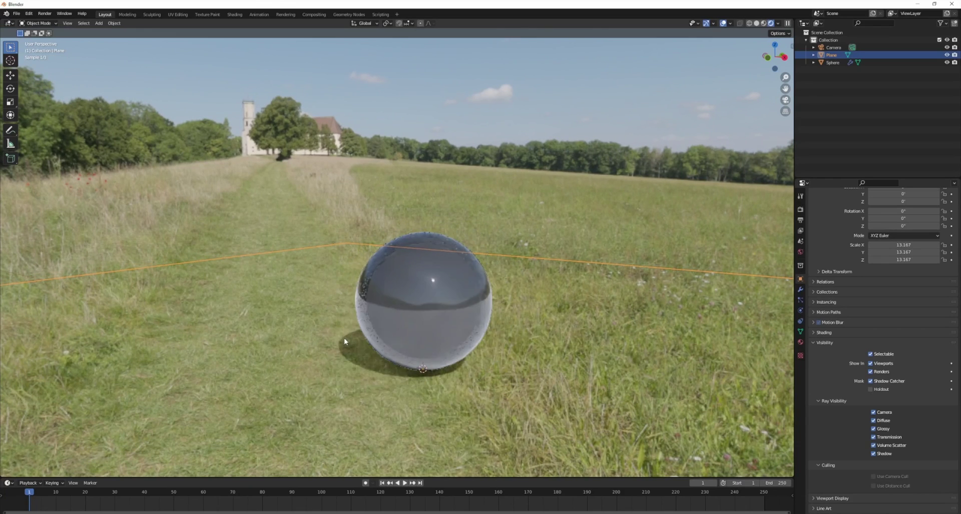
scroll(511, 287, "down", 5)
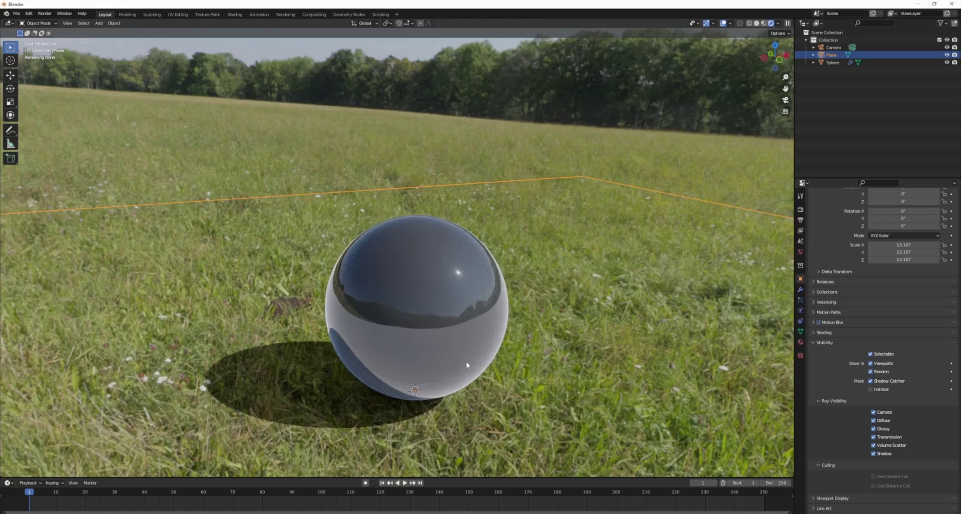
left_click(800, 342)
left_click(848, 243)
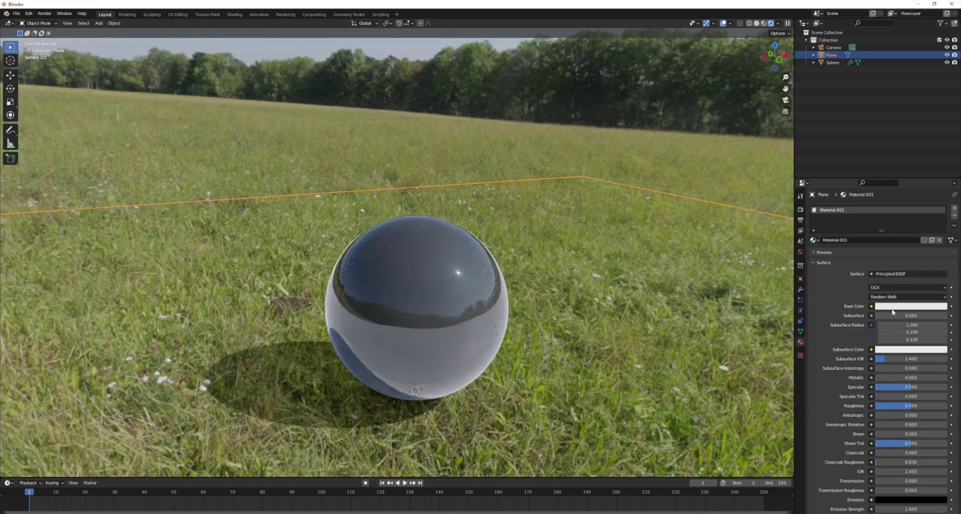
Step: Try magenta and orange as the plane material's base color, and set it to a green sampled from the background grass
left_click(901, 306)
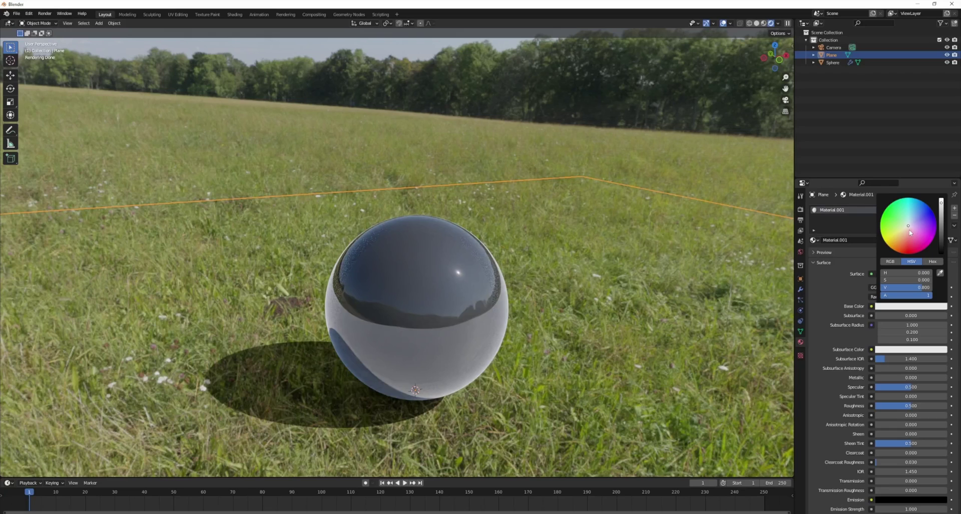
left_click_drag(911, 232, 927, 241)
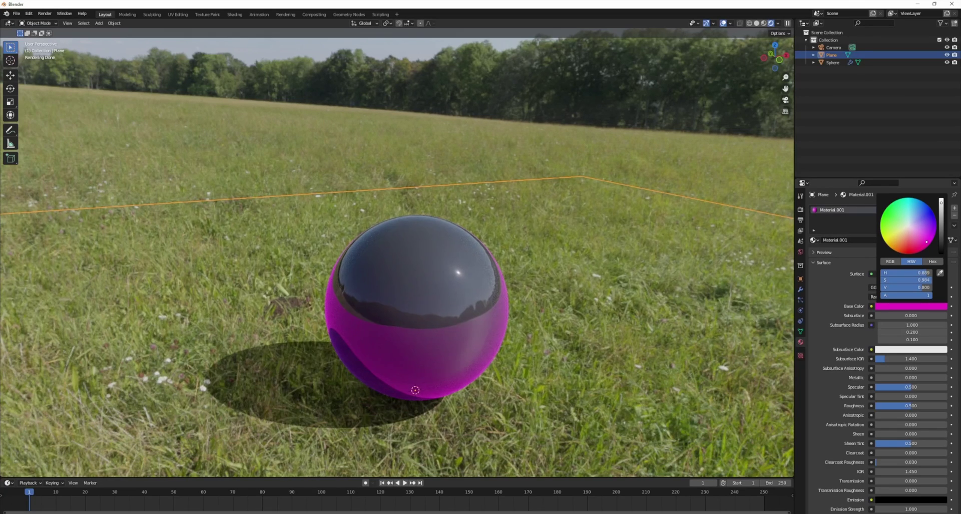
mouse_move(926, 242)
left_mouse_down()
mouse_move(934, 234)
mouse_move(886, 229)
mouse_move(892, 244)
left_mouse_up()
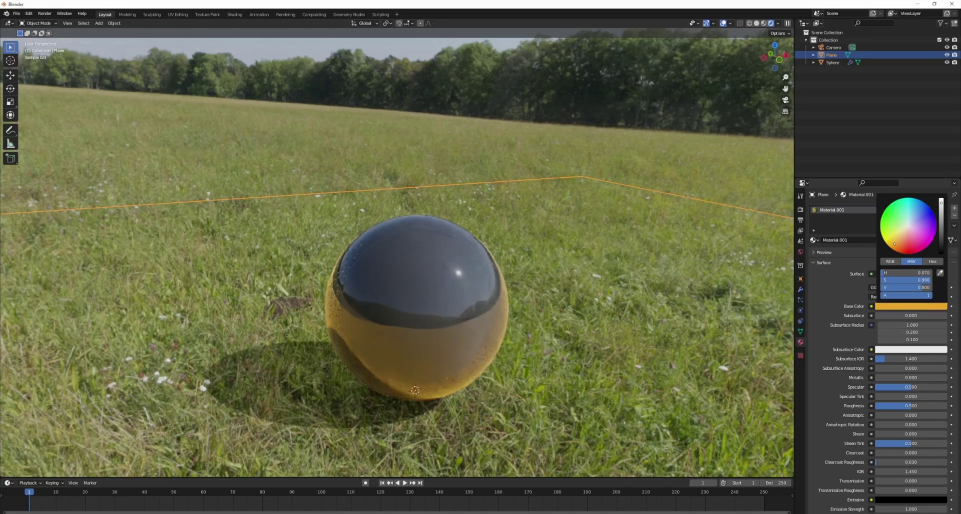
left_click(939, 272)
left_click(631, 218)
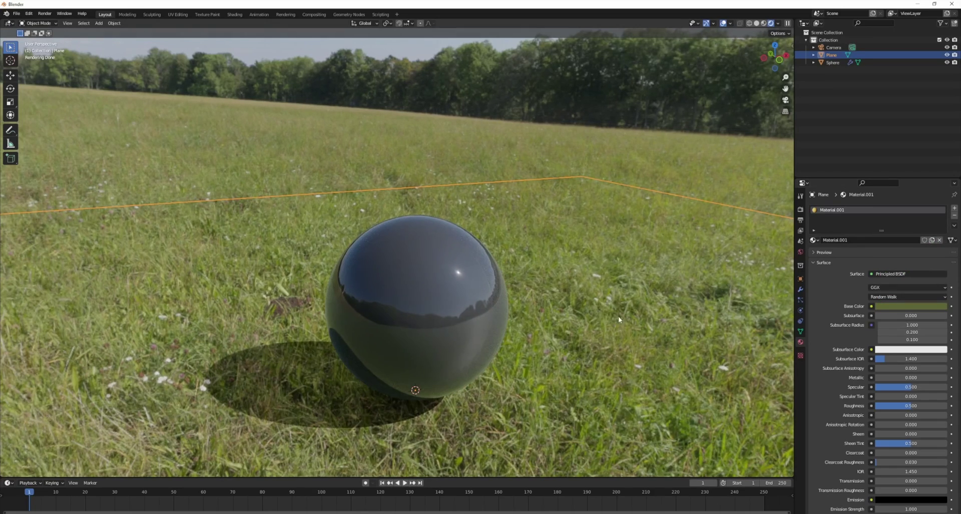
Step: Set the plane material's roughness to 0 and examine the sphere's reflection on the ground
left_click_drag(915, 406, 860, 407)
scroll(518, 381, "down", 1)
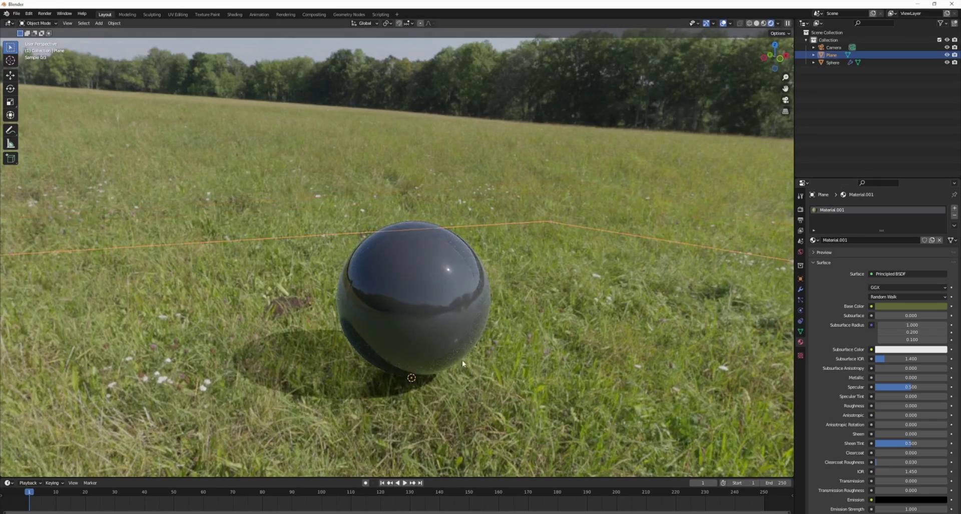
middle_click_drag(449, 393, 506, 341)
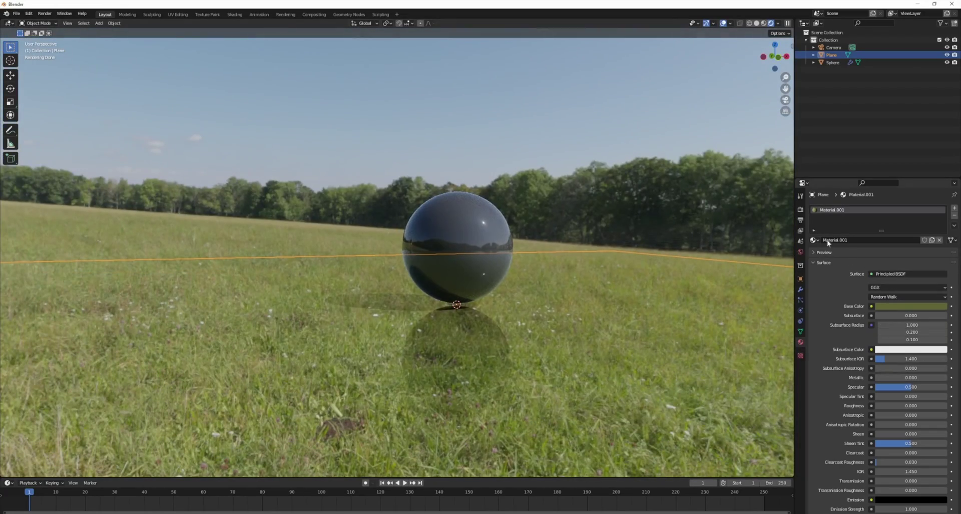
middle_click_drag(478, 275, 482, 235)
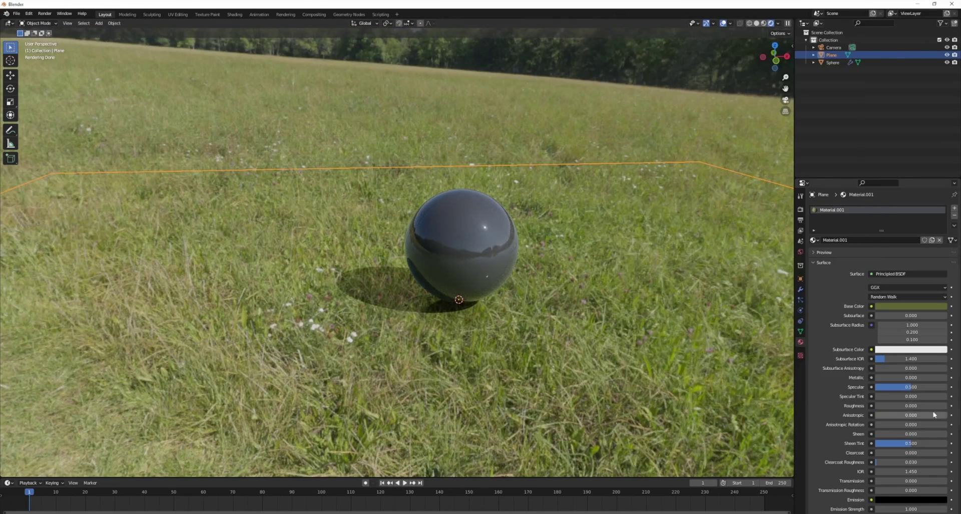
Step: Set the plane material's roughness to 1.000 and switch to the Rendering workspace
left_click_drag(888, 406, 946, 407)
middle_click_drag(564, 340, 507, 296)
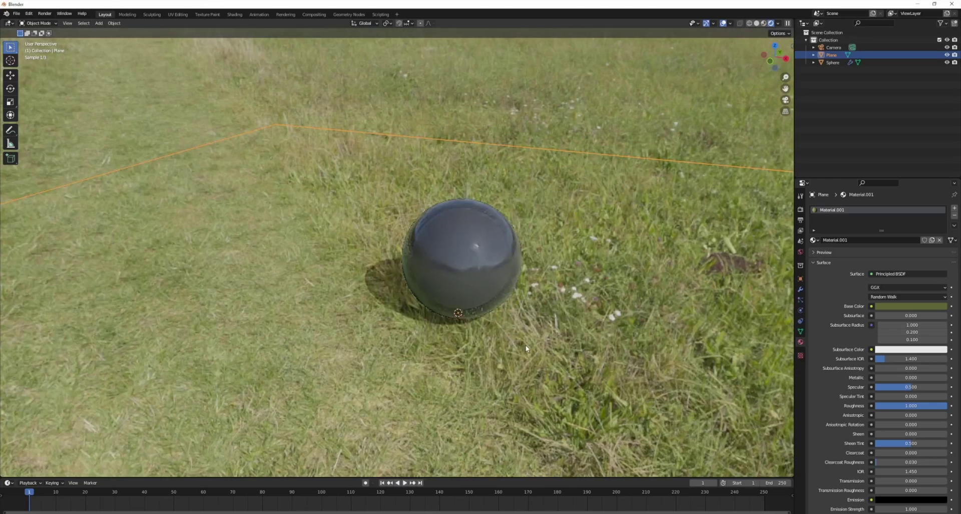
left_click(285, 15)
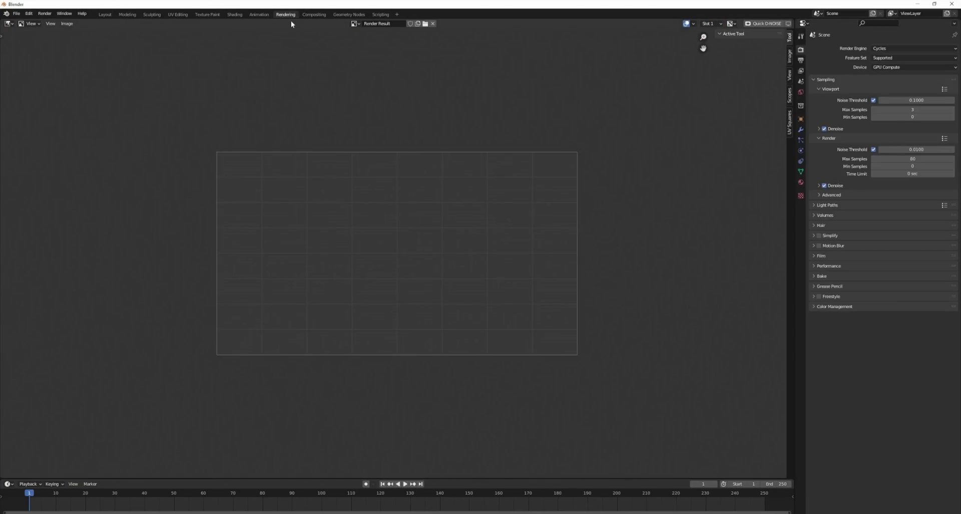
Step: Render the current frame, and enable the Transparent option in the render's Film settings
key("F12")
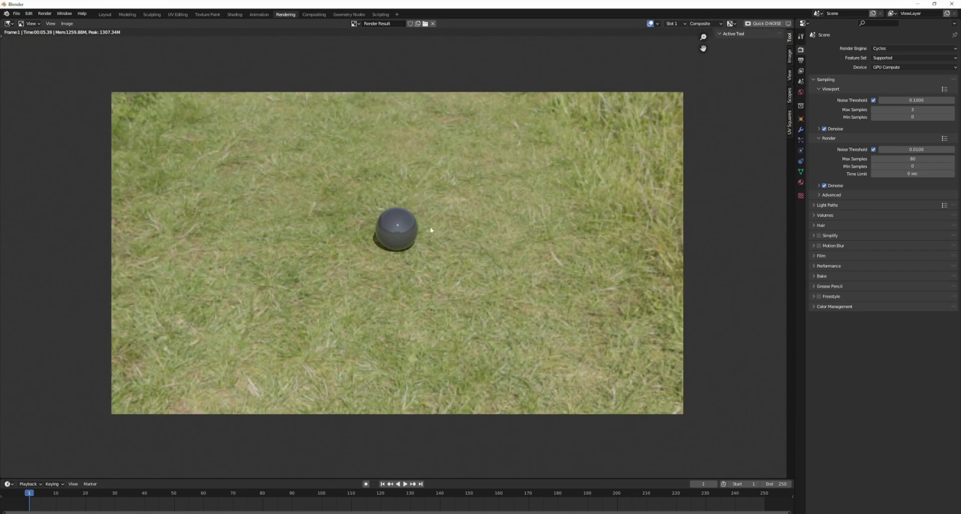
scroll(426, 207, "down", 2)
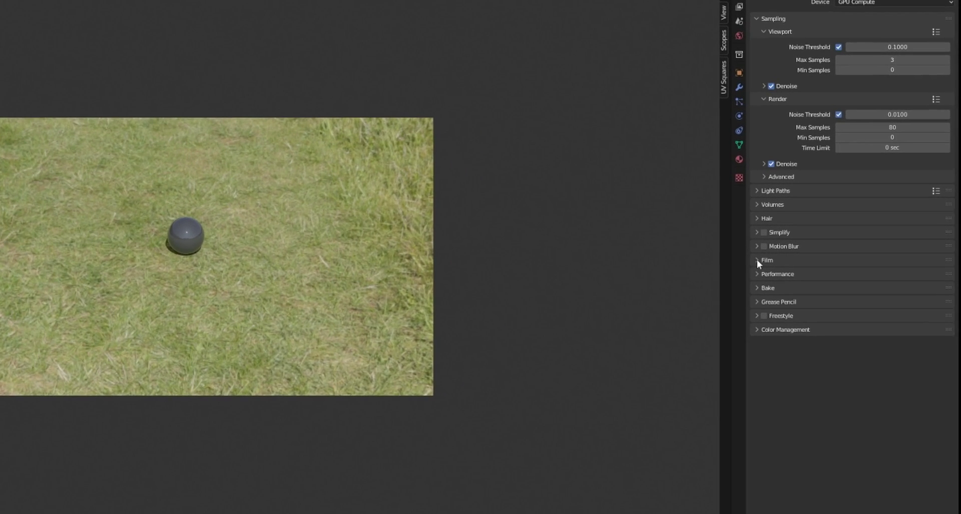
left_click(814, 256)
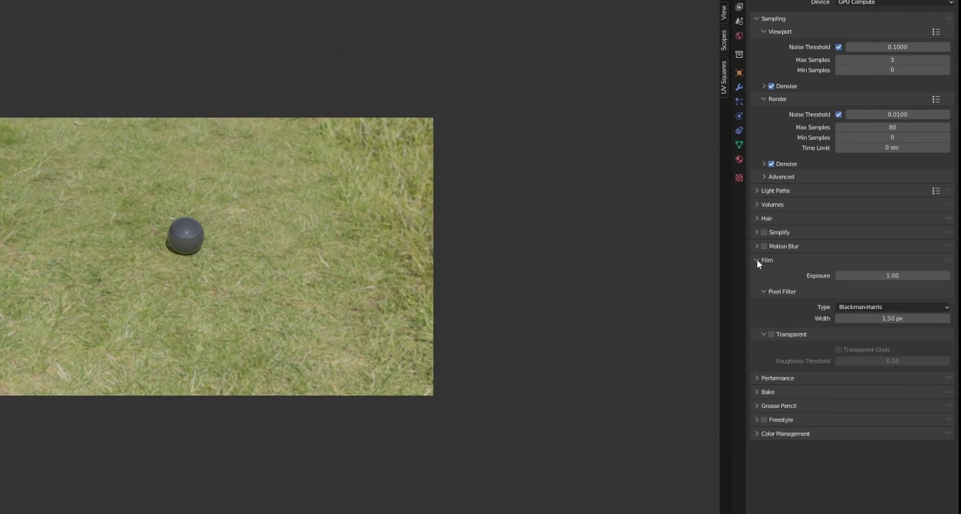
left_click(772, 334)
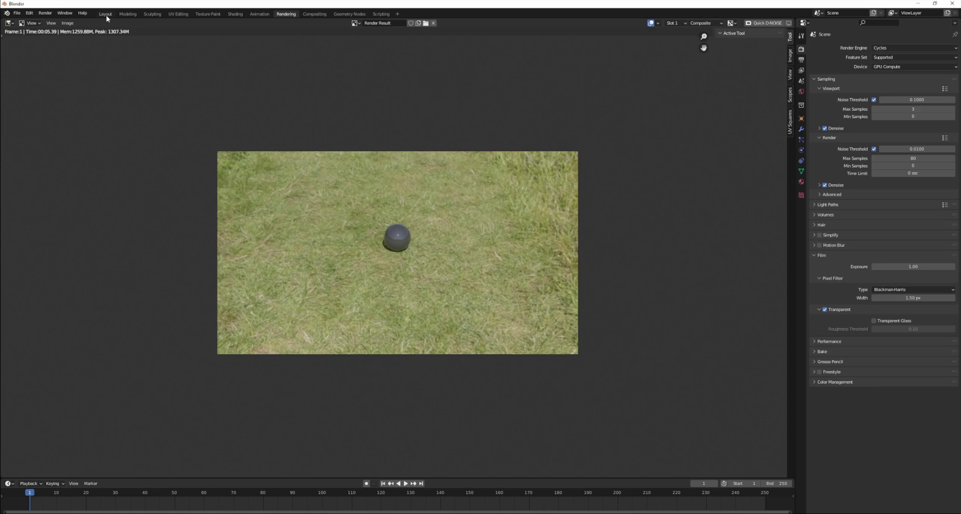
Step: Return to the Layout workspace and reframe the camera closer to the sphere at a lower angle
left_click(107, 14)
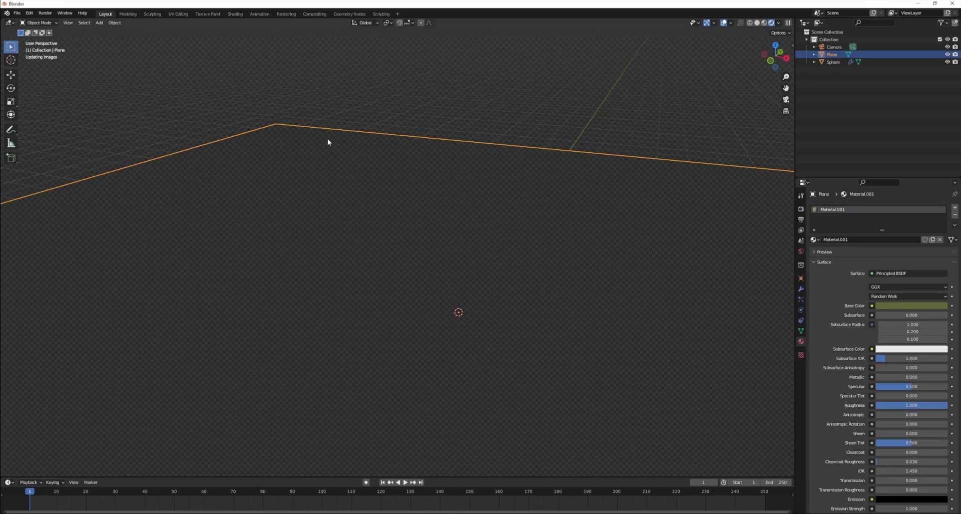
scroll(444, 201, "down", 4)
middle_click_drag(419, 232, 449, 214)
scroll(448, 210, "up", 3)
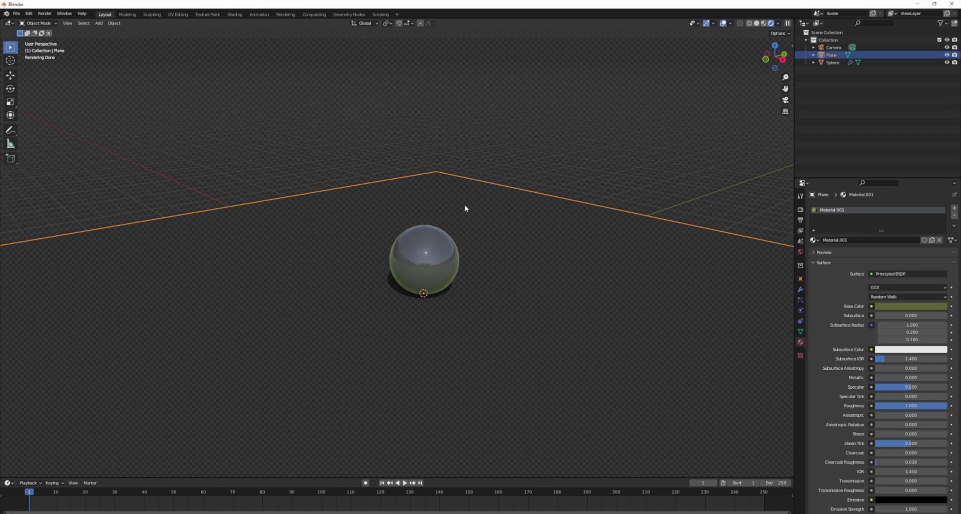
left_click(781, 412)
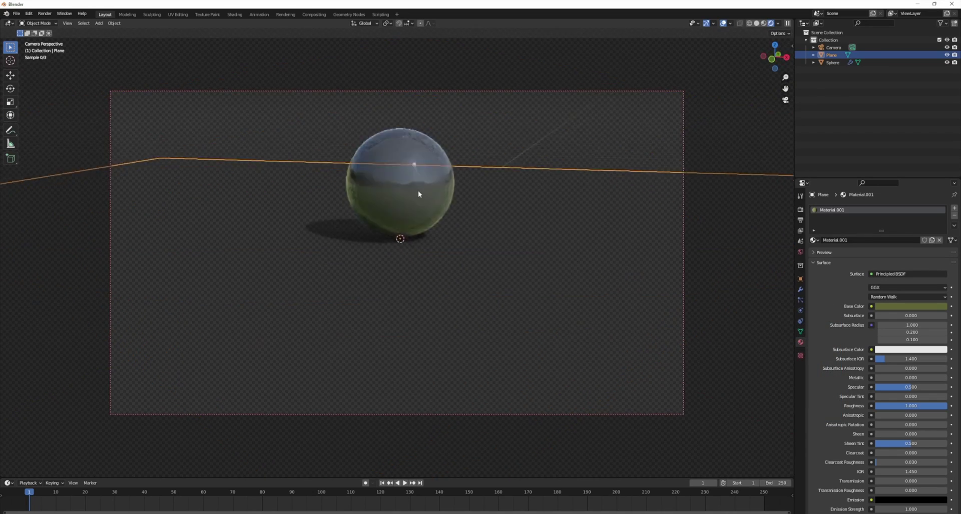
middle_click_drag(419, 193, 394, 234)
Step: Render a still image from the new camera position and show the result in the Rendering workspace
left_click(44, 13)
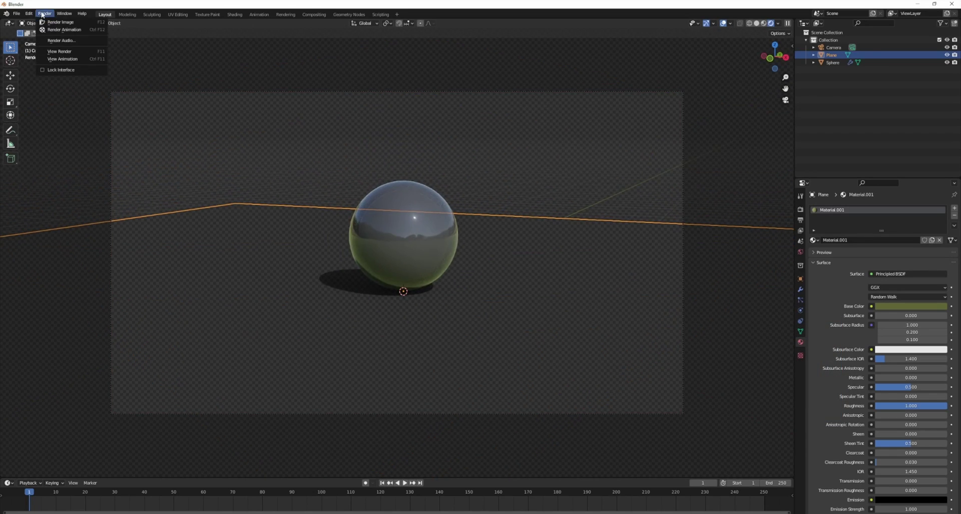
left_click(58, 22)
left_click(286, 14)
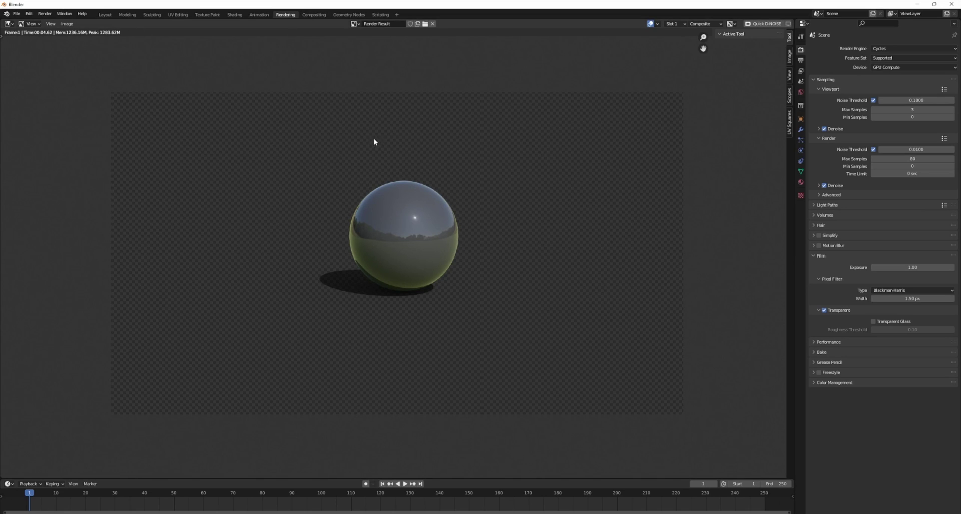
Step: Locate the Save As option for the rendered image and examine the sphere's reflection and shadow up close
scroll(138, 74, "up", 1)
left_click(68, 24)
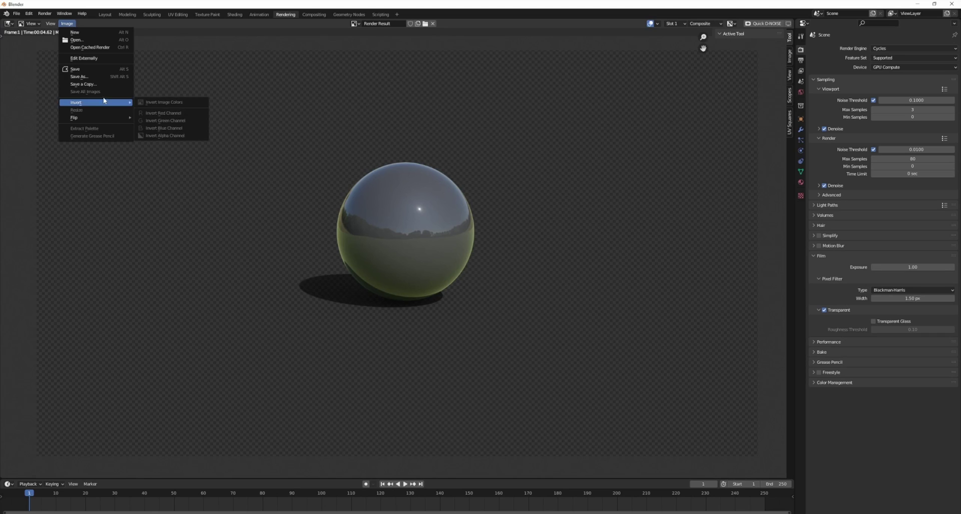
left_click(101, 77)
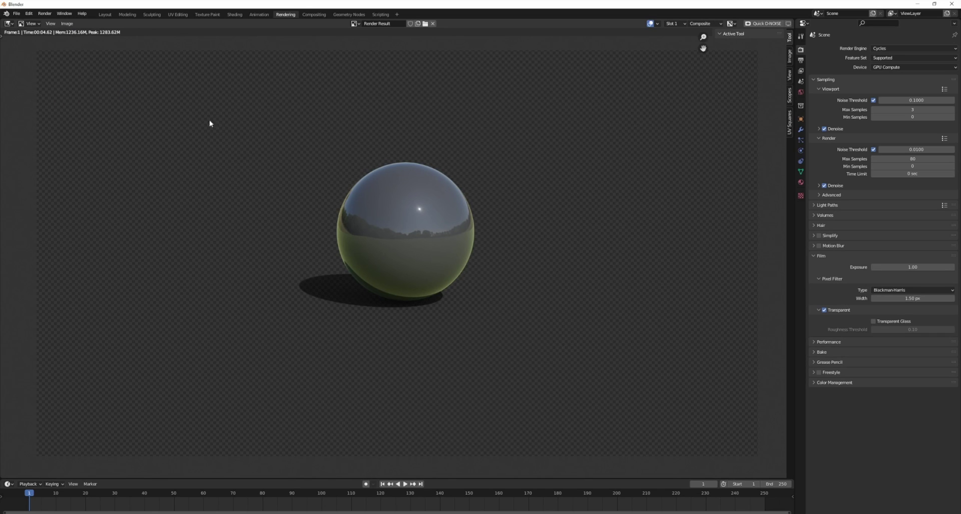
scroll(473, 211, "down", 2)
scroll(443, 206, "up", 4)
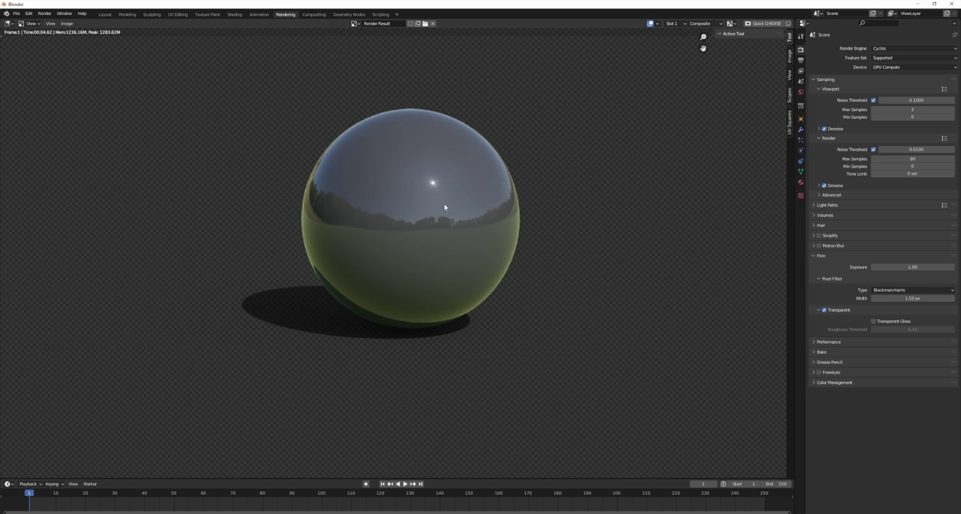